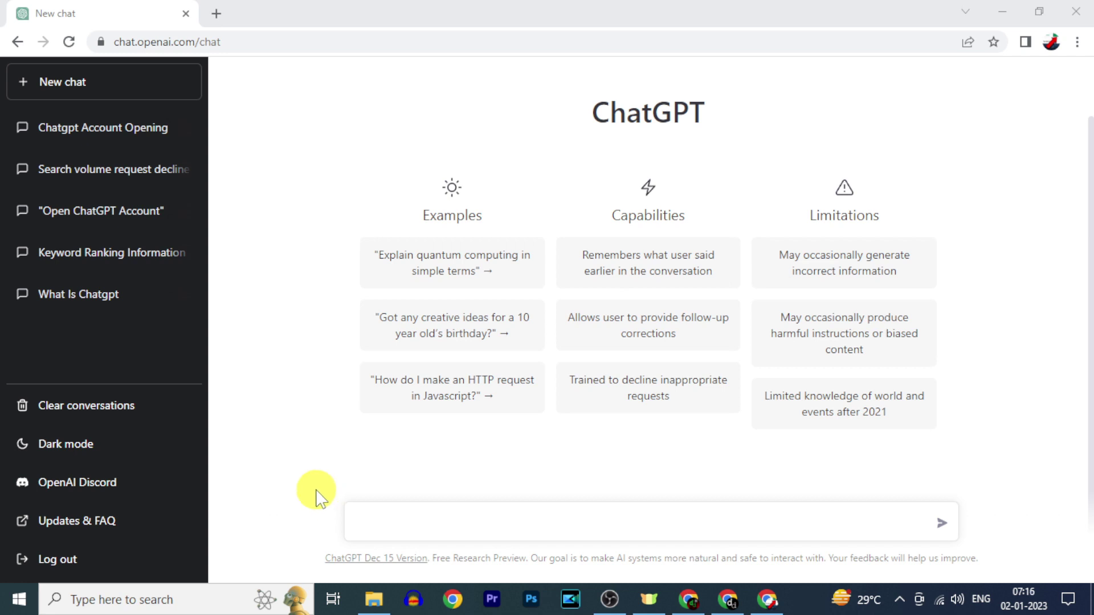
- Ask ChatGPT for the 5 best digital marketing blog titles and select the fifth, email marketing title
click(397, 517)
text(5 best blog titles for digital marketing)
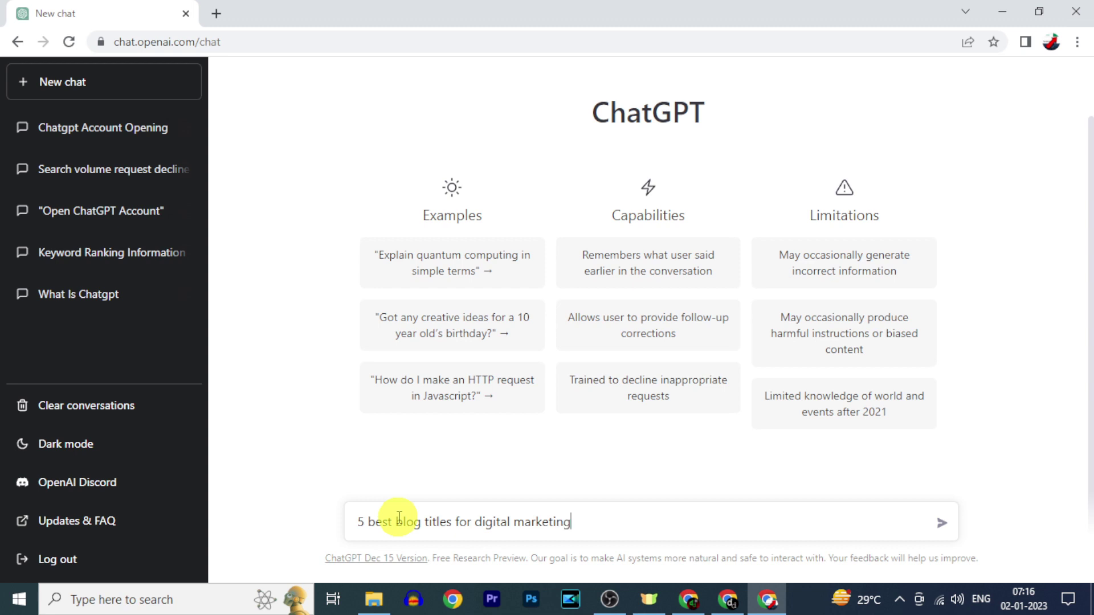
key(Return)
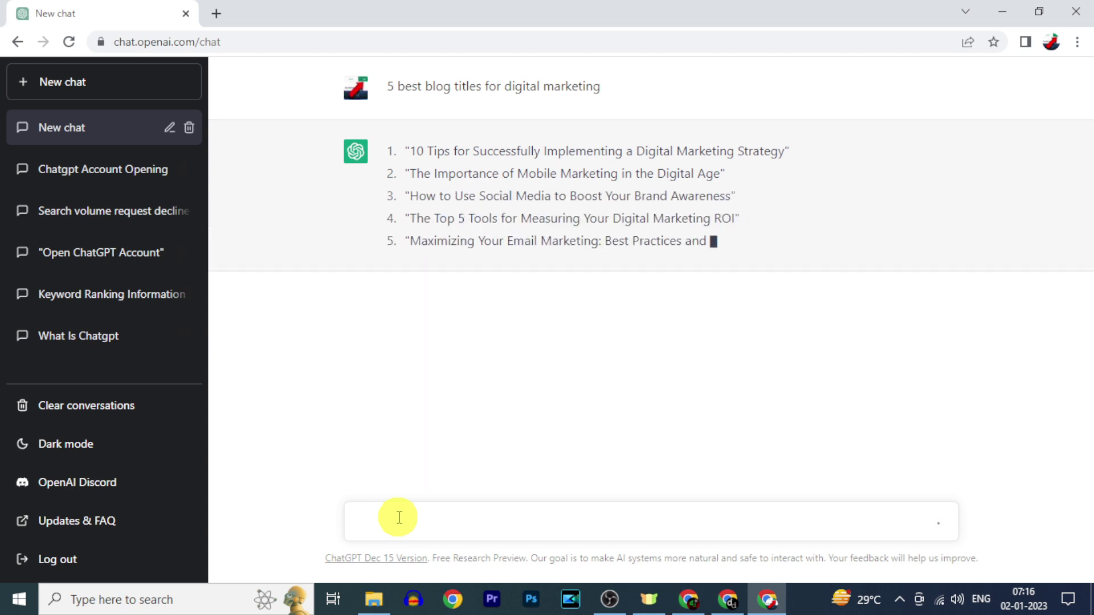
drag(405, 240, 778, 278)
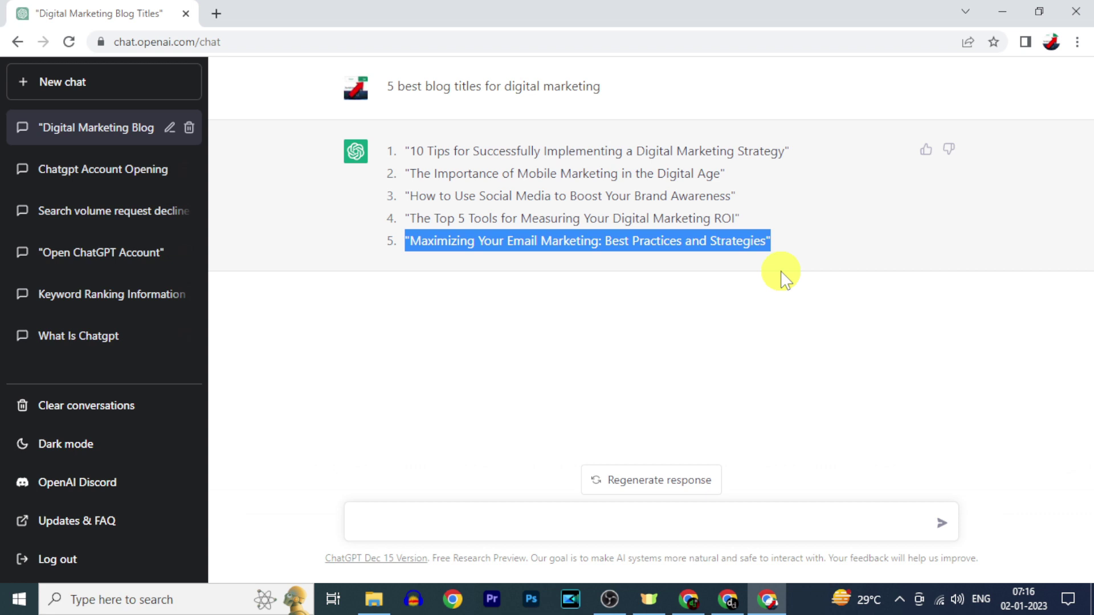
- Request a blog outline for the pasted title 'Maximizing Your Email Marketing: Best Practices and Strategies'
click(426, 522)
text(writ)
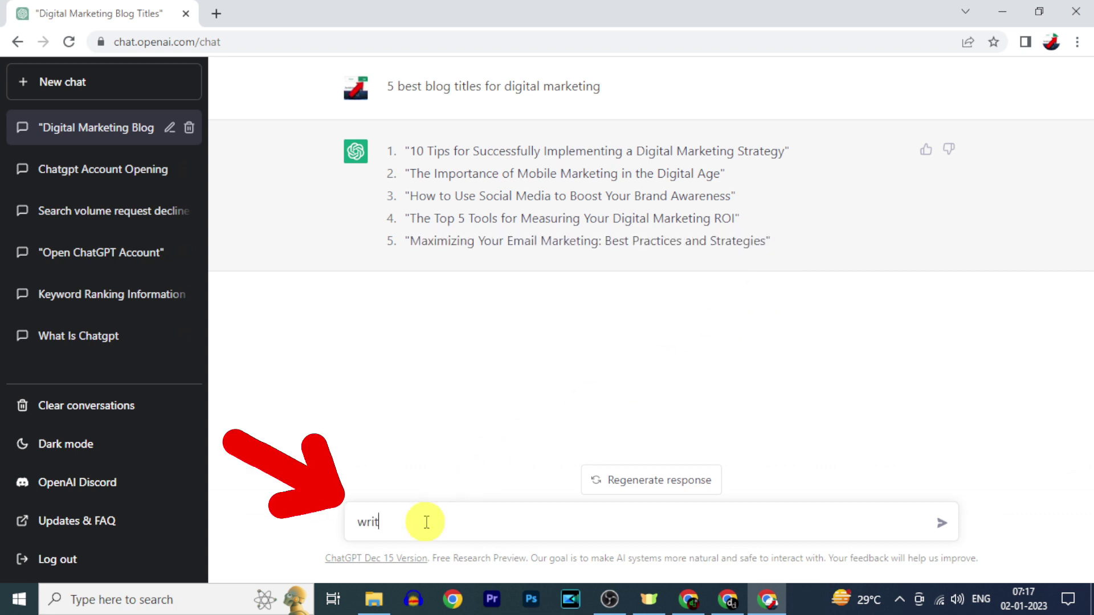
text(e me a blog outline for)
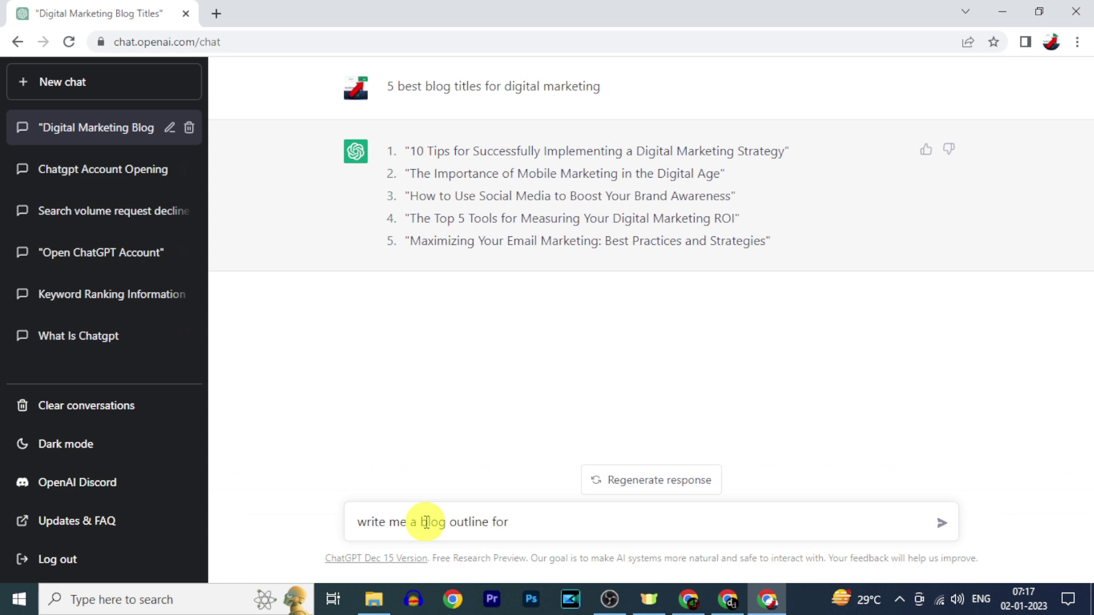
text("Maximizing Your Email Marketing: Best Practices and Strategies")
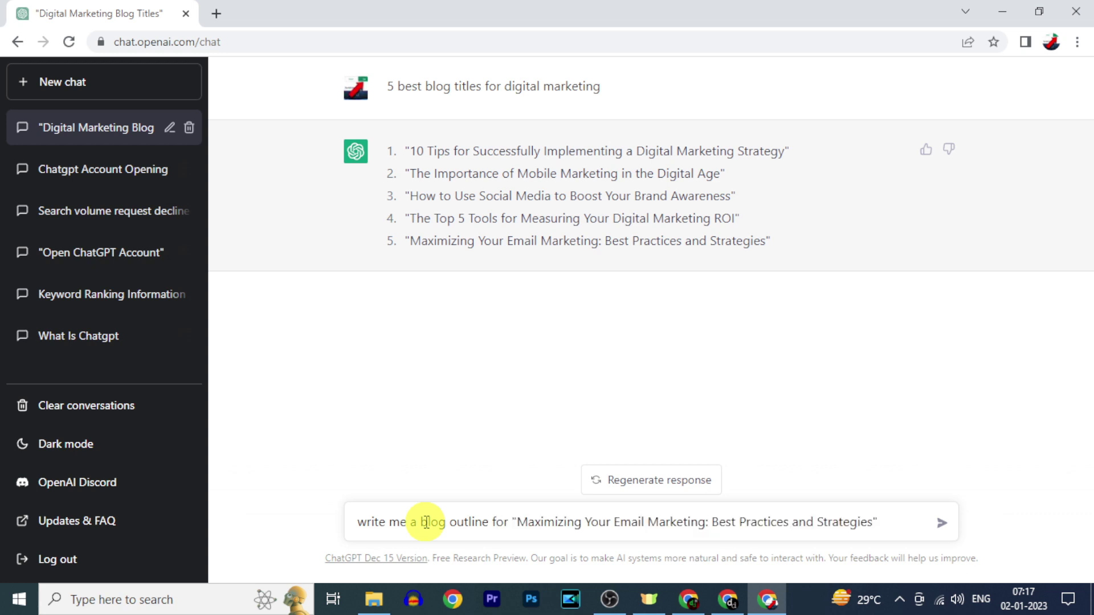
key(Return)
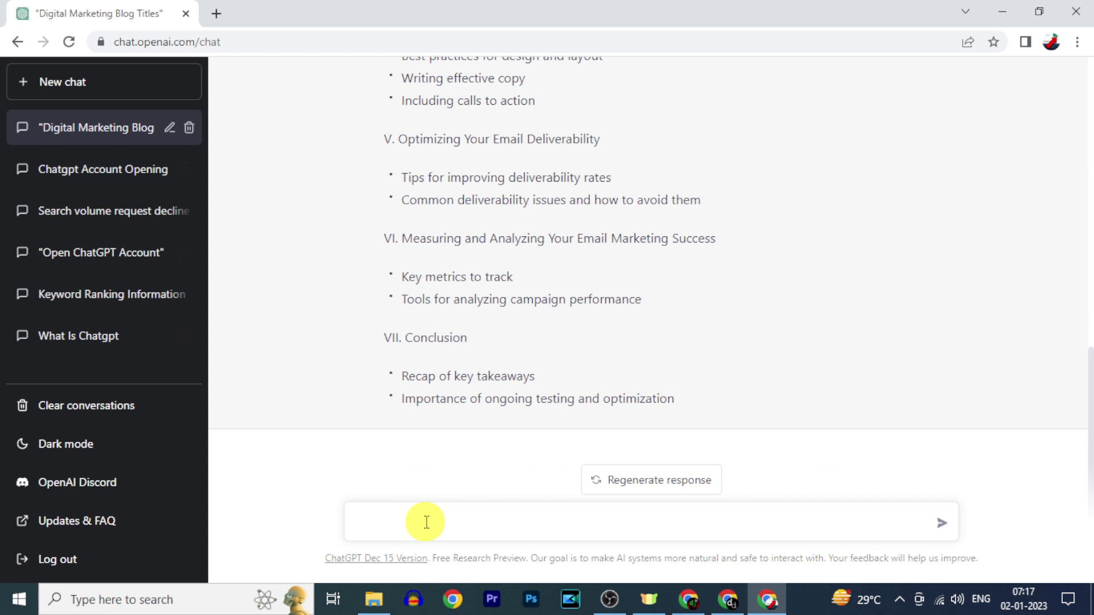
click(484, 525)
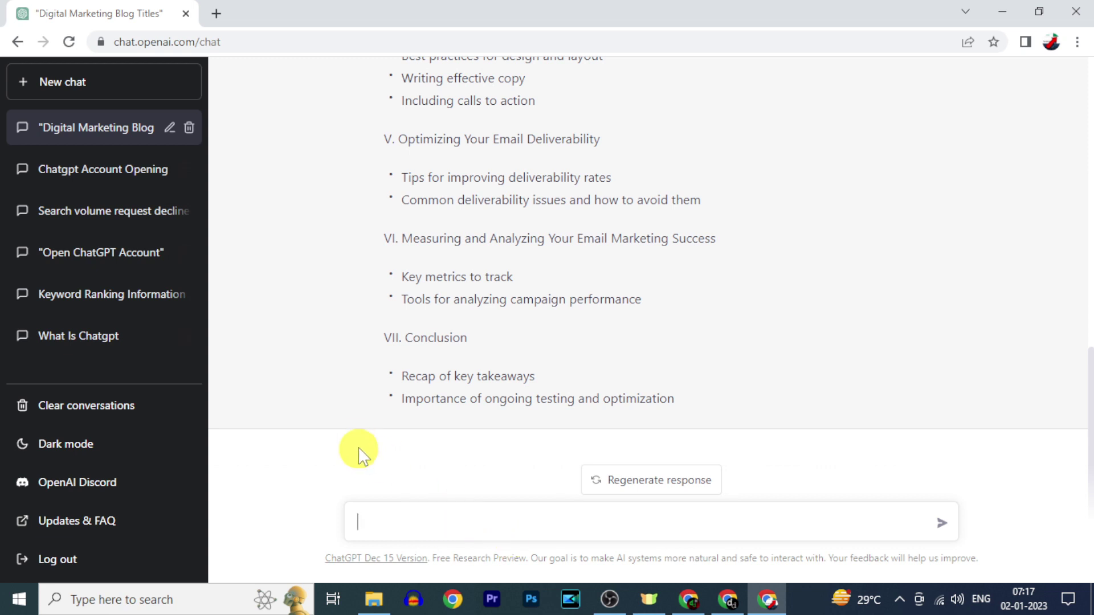
scroll(353, 419, up, 1)
scroll(354, 418, up, 3)
scroll(355, 416, up, 3)
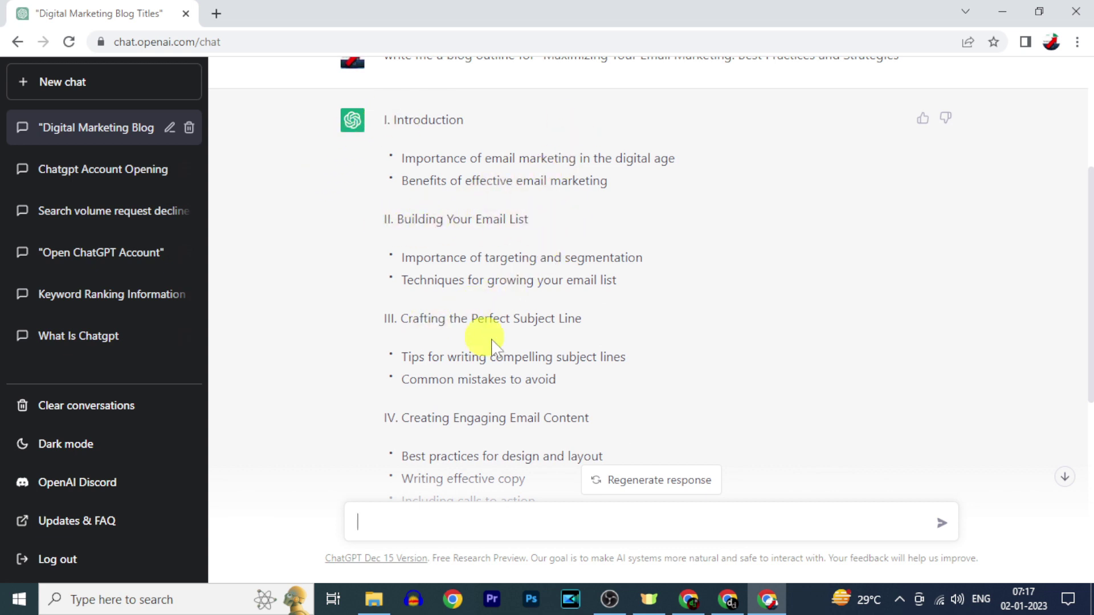
scroll(539, 340, up, 1)
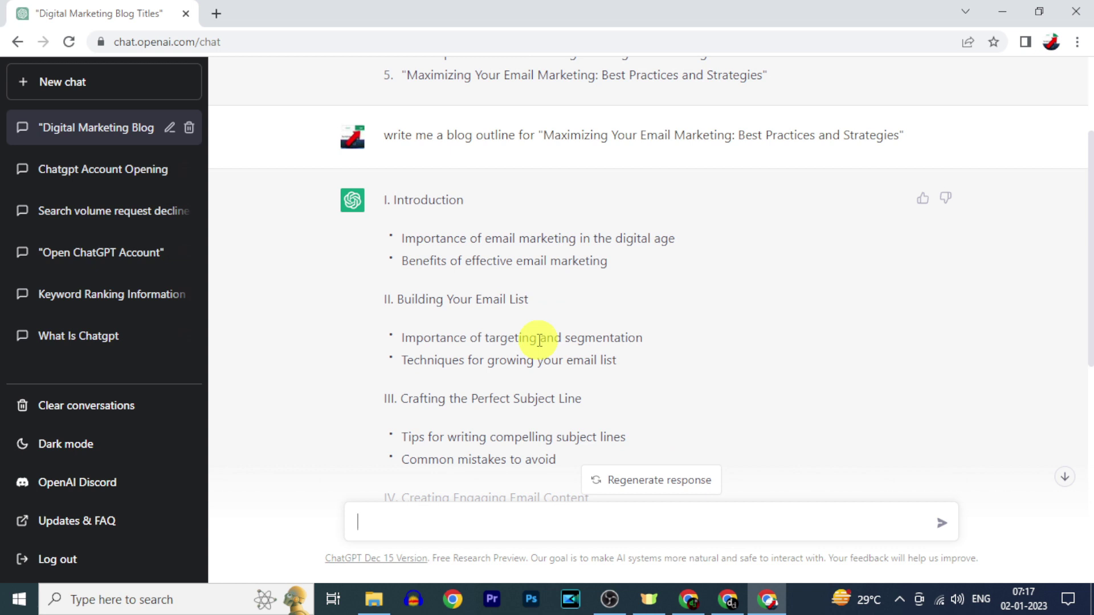
- Ask ChatGPT to write content for the 'Building Your Email List' outline heading
drag(396, 299, 531, 307)
key(ctrl+c)
click(458, 513)
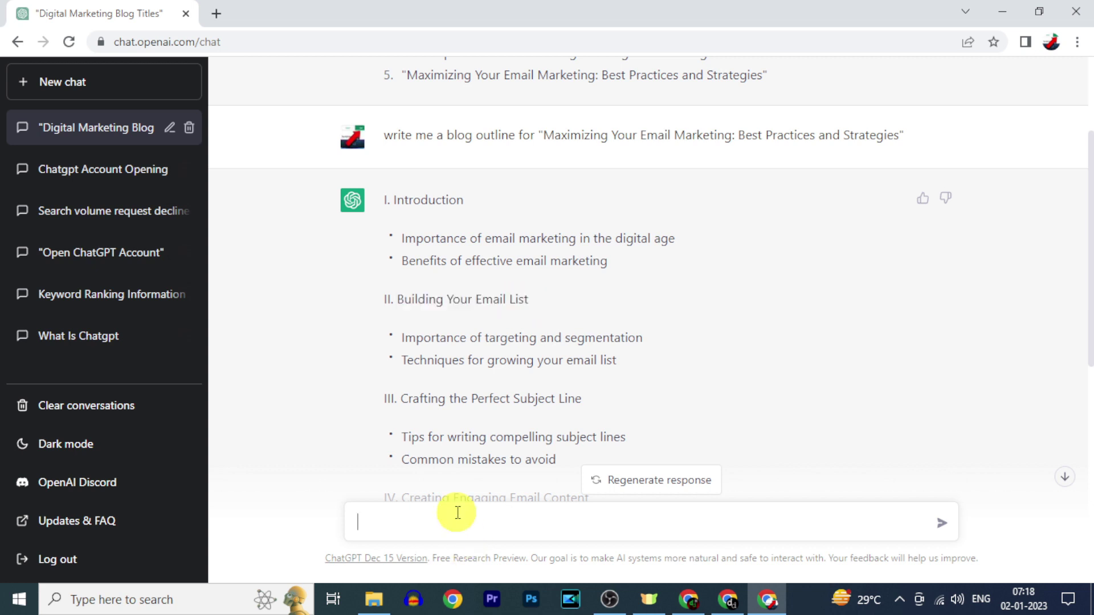
key(ctrl+v)
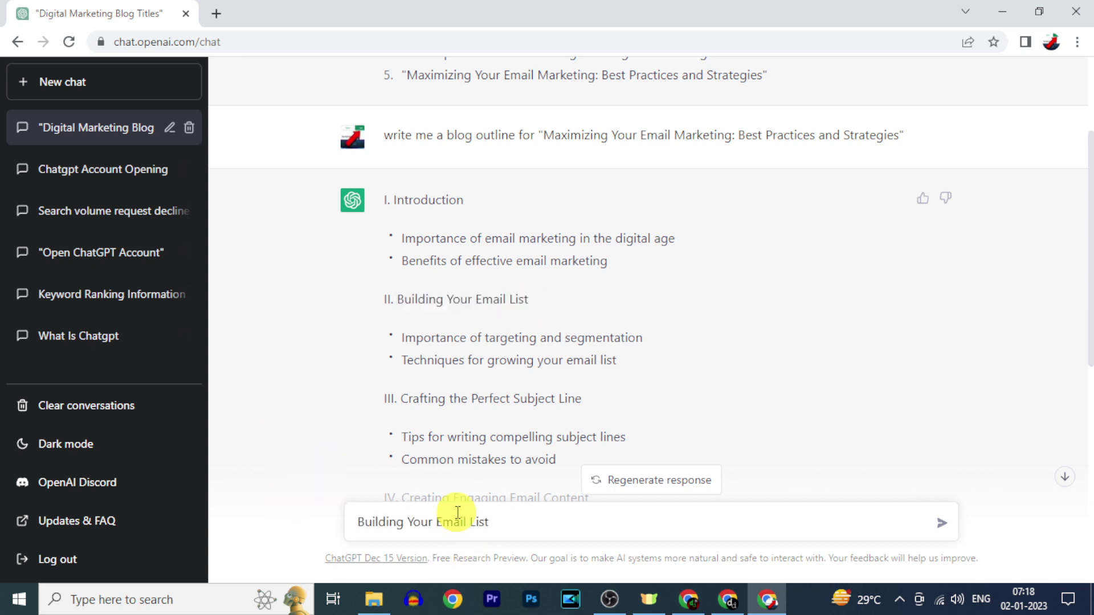
key(Return)
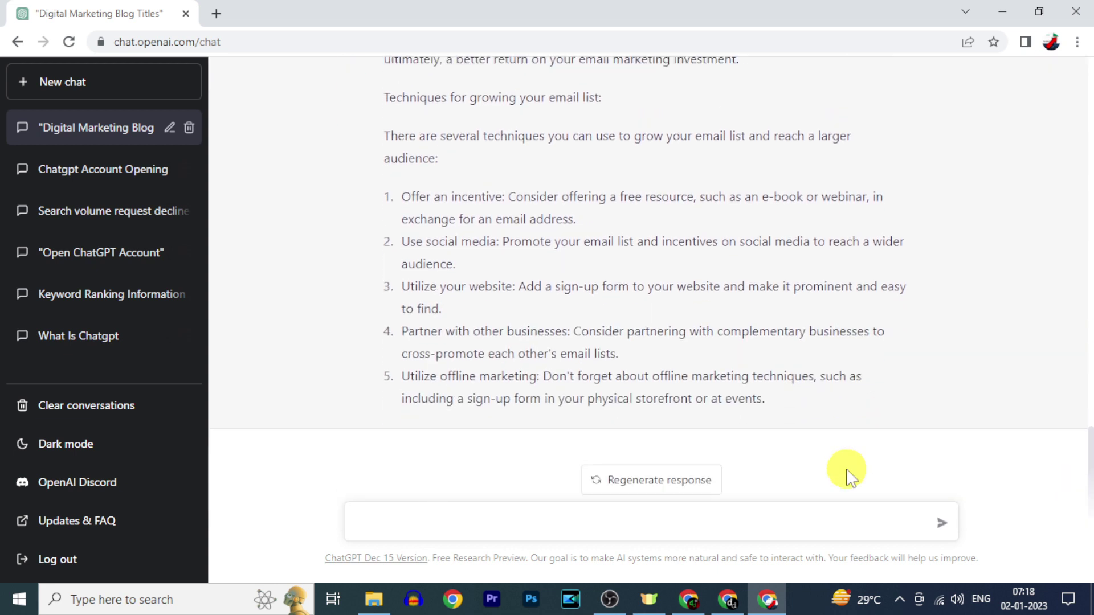
scroll(782, 377, up, 2)
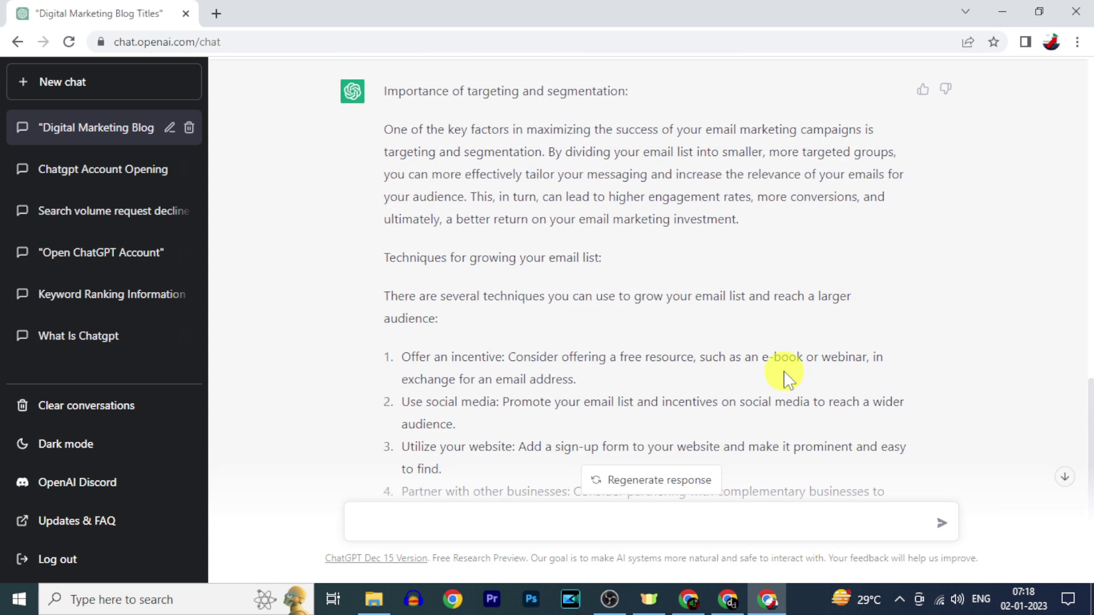
scroll(782, 376, up, 2)
scroll(783, 378, down, 1)
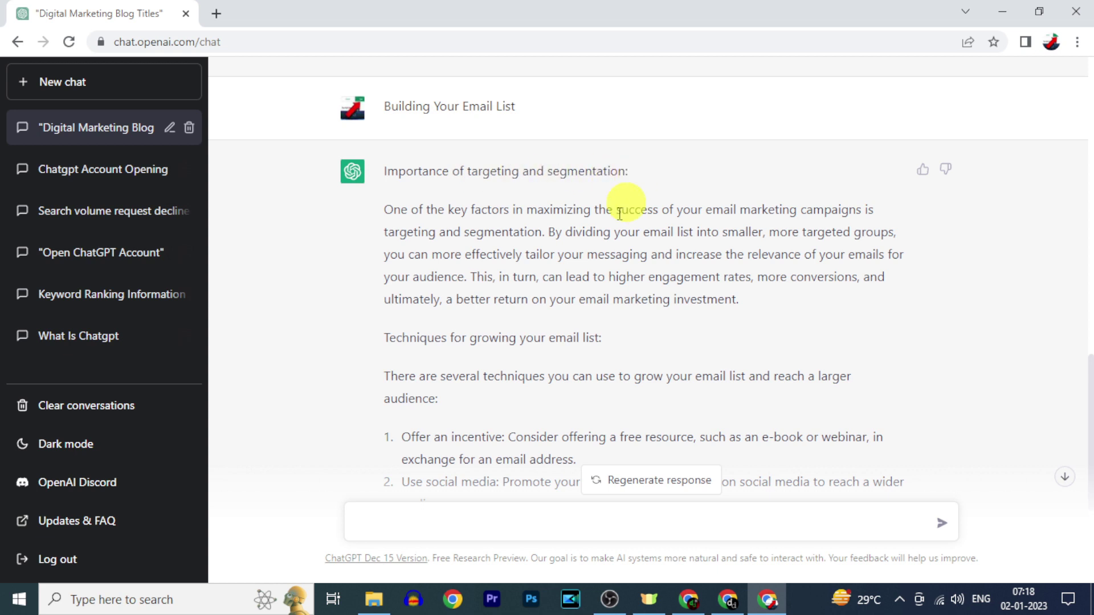
scroll(622, 349, down, 3)
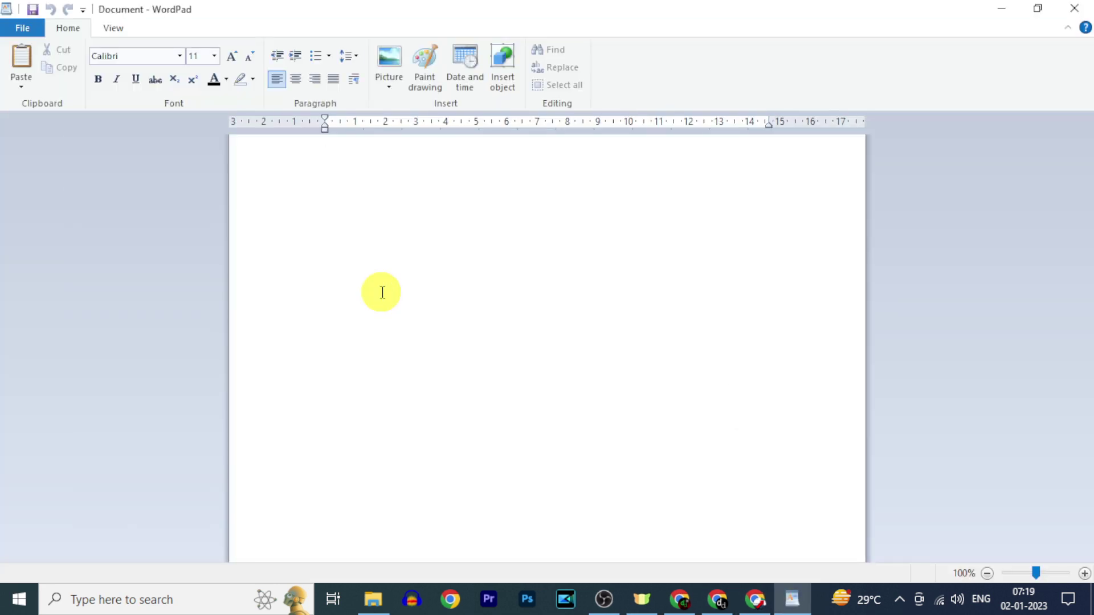
- Paste the copied chat into the blank WordPad document and bold the 'I. Introduction' heading
key(ctrl+v)
scroll(412, 305, up, 10)
drag(389, 225, 305, 225)
right_click(344, 232)
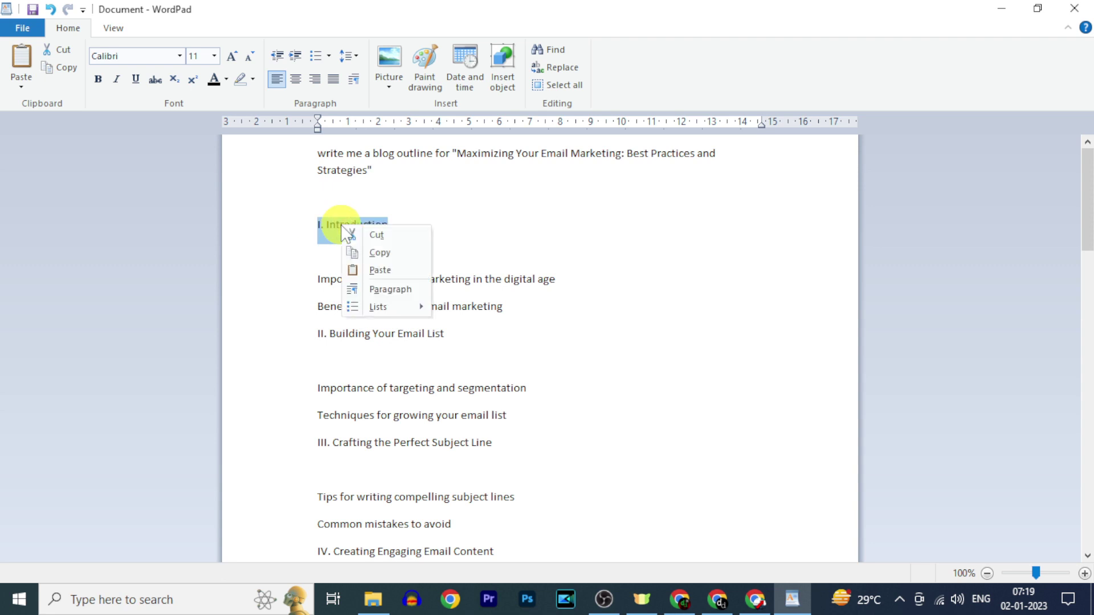
click(97, 79)
- Delete the leftover prompt text, bold the blog title, and remove the blank line under Introduction
drag(452, 154, 305, 159)
key(BackSpace)
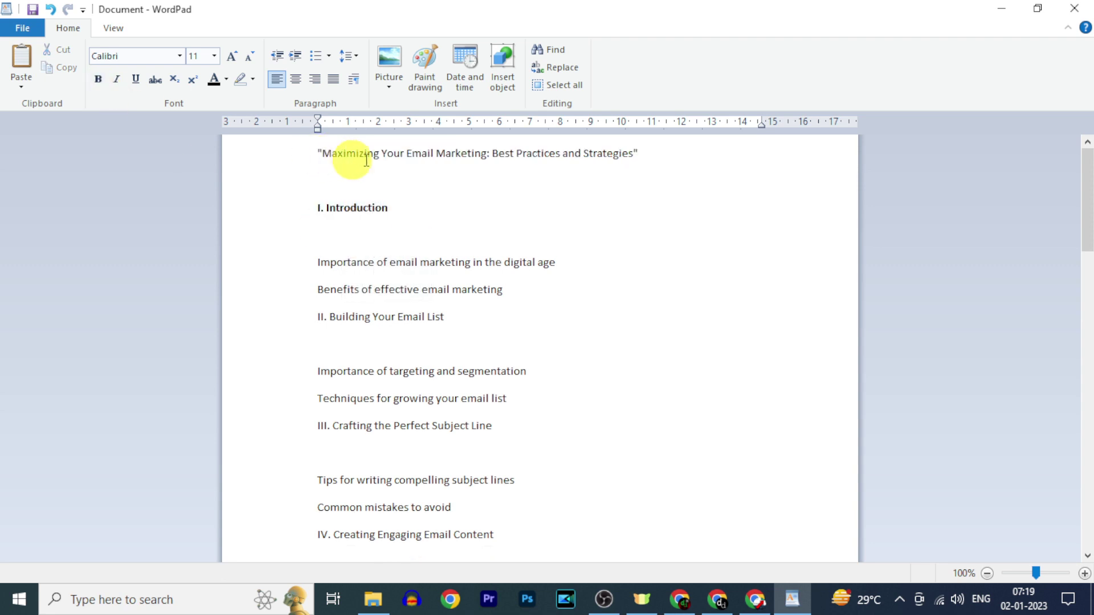
drag(658, 156, 313, 155)
click(97, 78)
click(543, 188)
key(Down)
key(Down)
key(Down)
key(BackSpace)
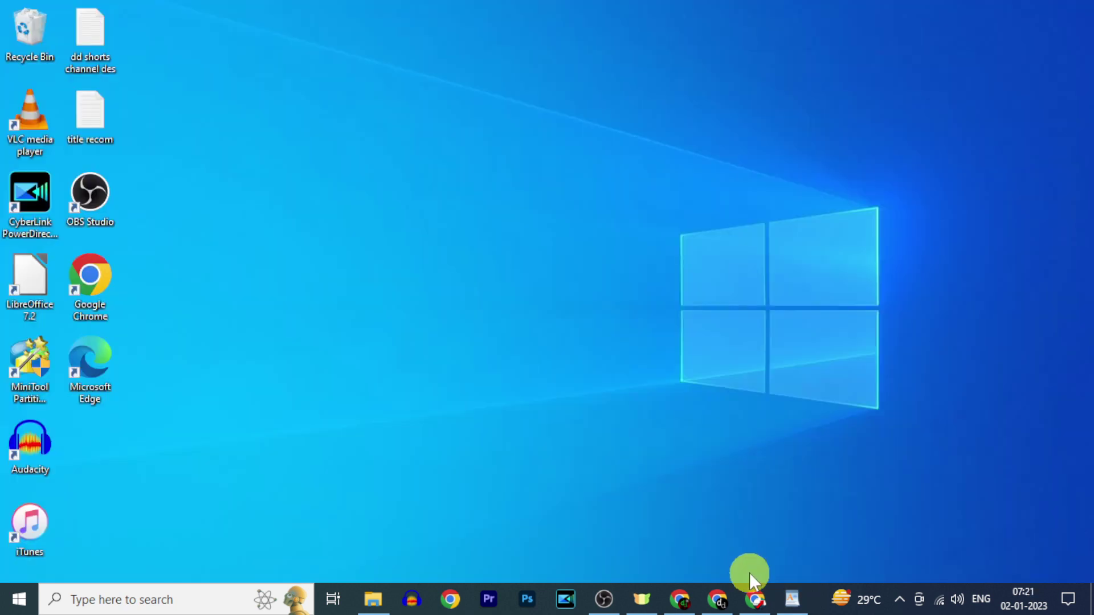
- Search Google for Vocal Media in Chrome, open vocal.media and sign in
click(757, 600)
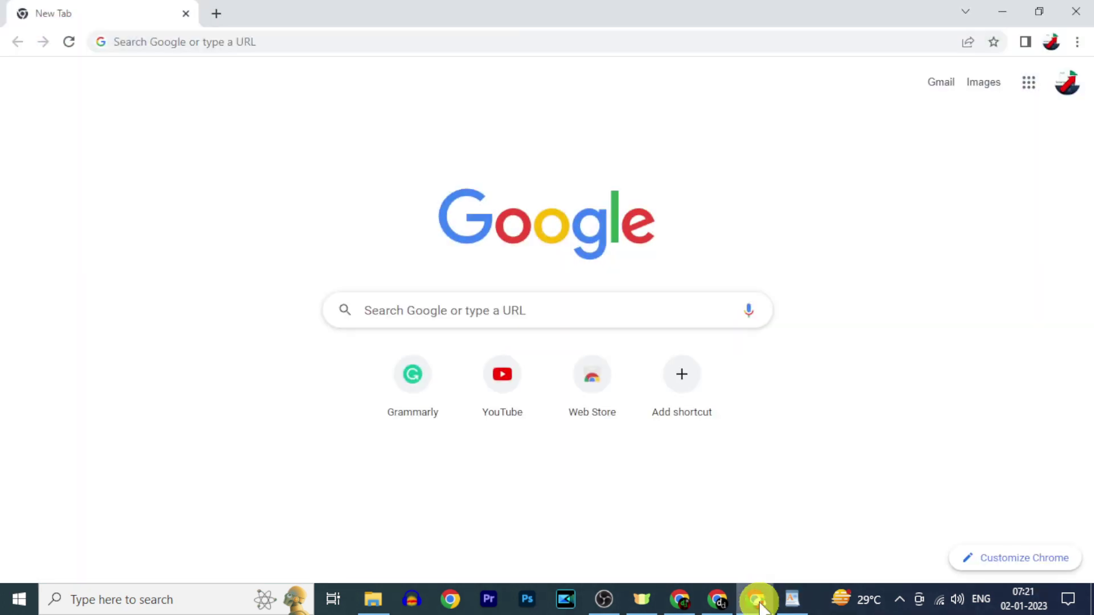
click(484, 309)
text(voval me)
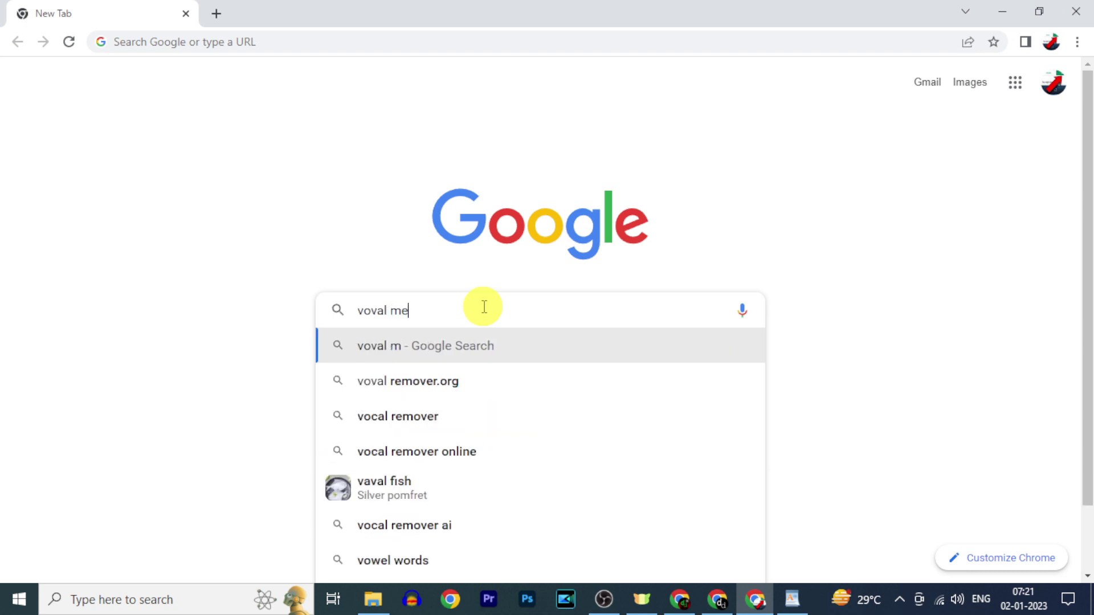
text(dia)
key(Return)
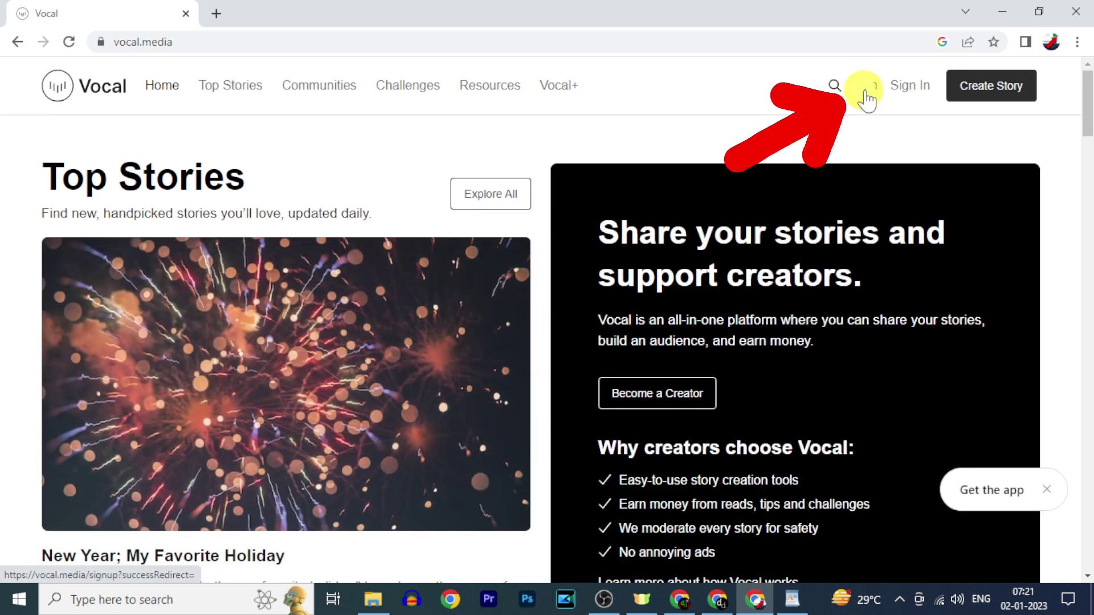
click(865, 90)
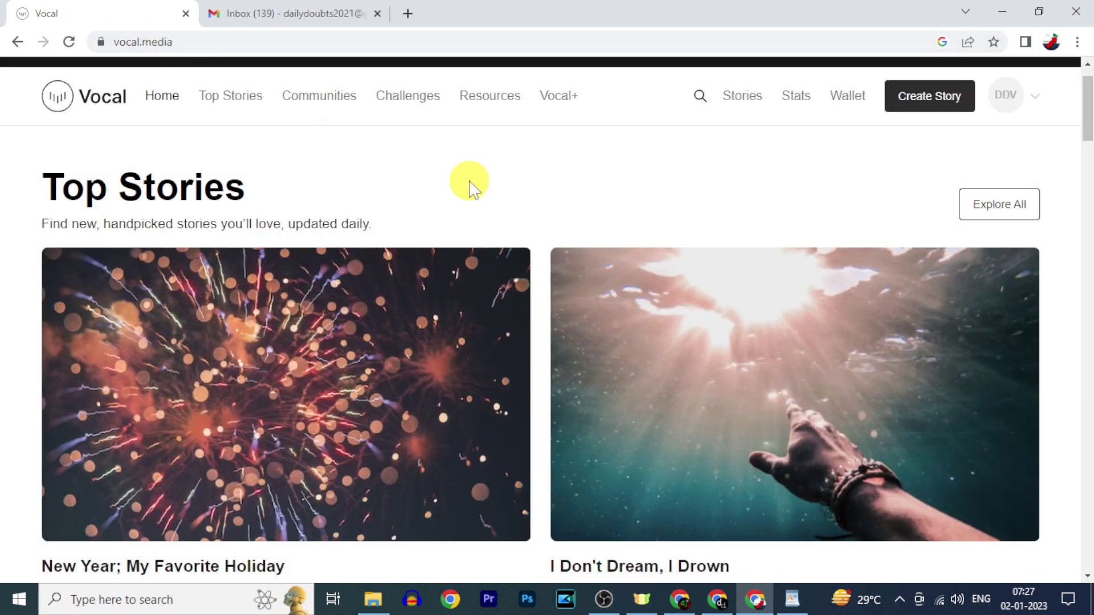
- Start a new Vocal story with the blog title as Title and the outline as Subtitle
click(906, 109)
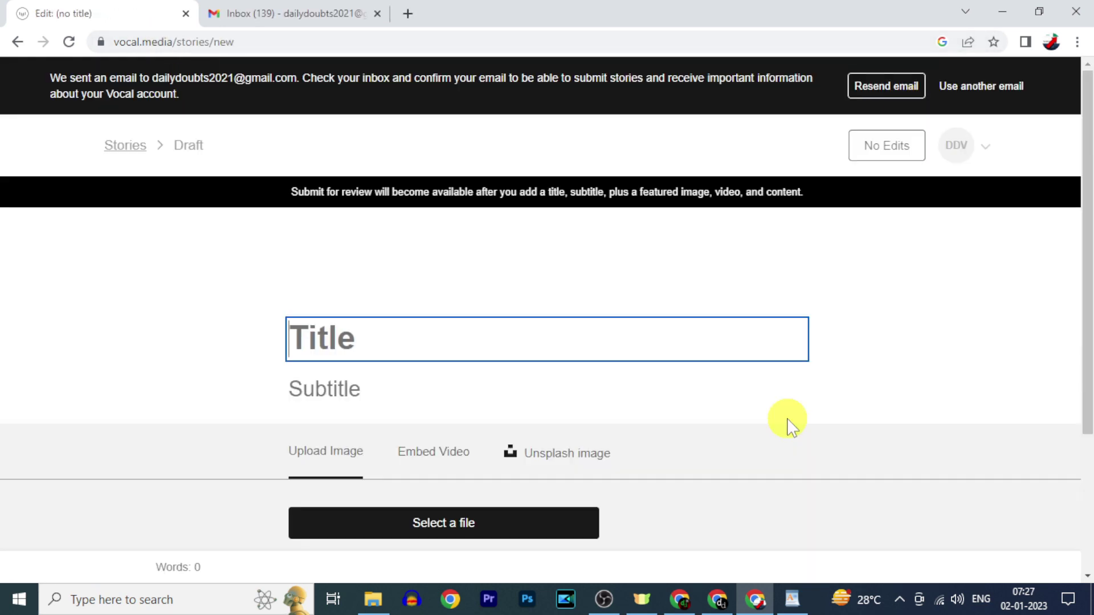
scroll(787, 419, down, 2)
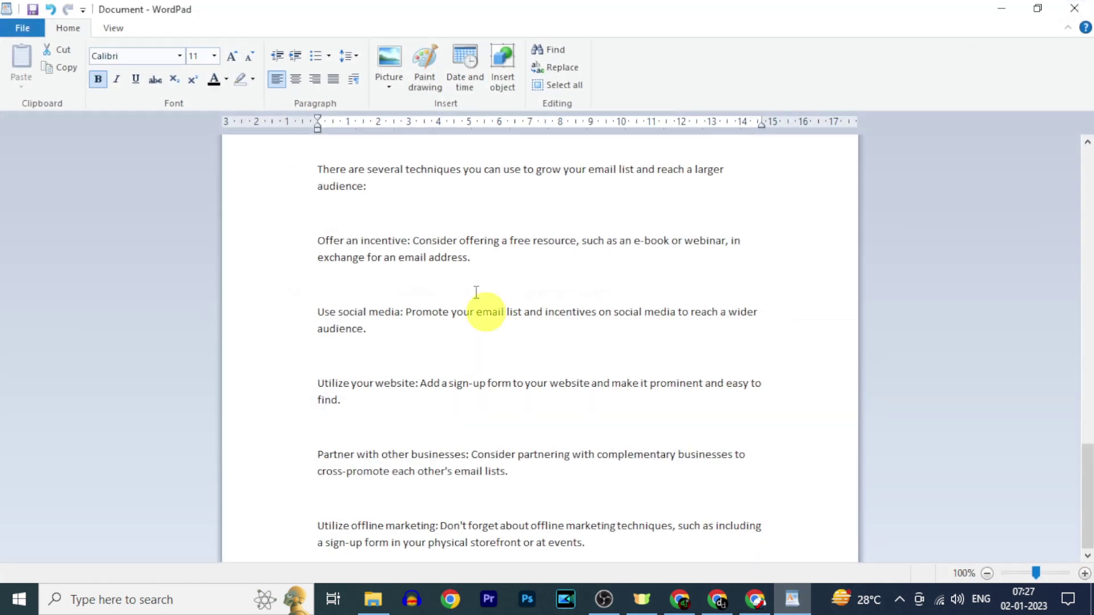
scroll(475, 293, up, 5)
scroll(454, 268, up, 10)
scroll(453, 262, up, 1)
drag(642, 154, 317, 153)
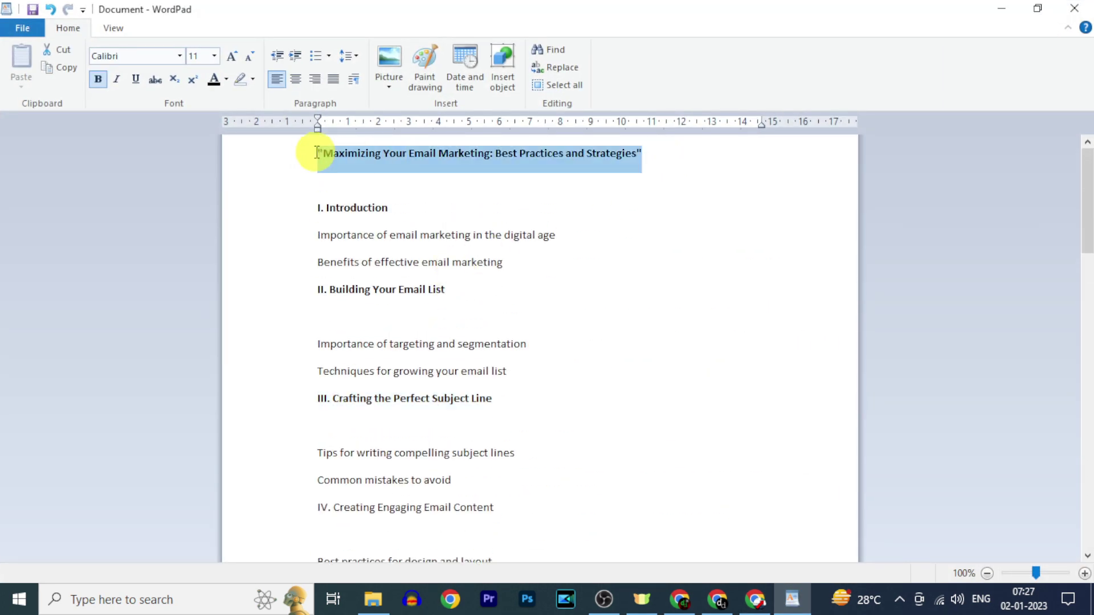
key(ctrl+c)
click(756, 600)
key(ctrl+v)
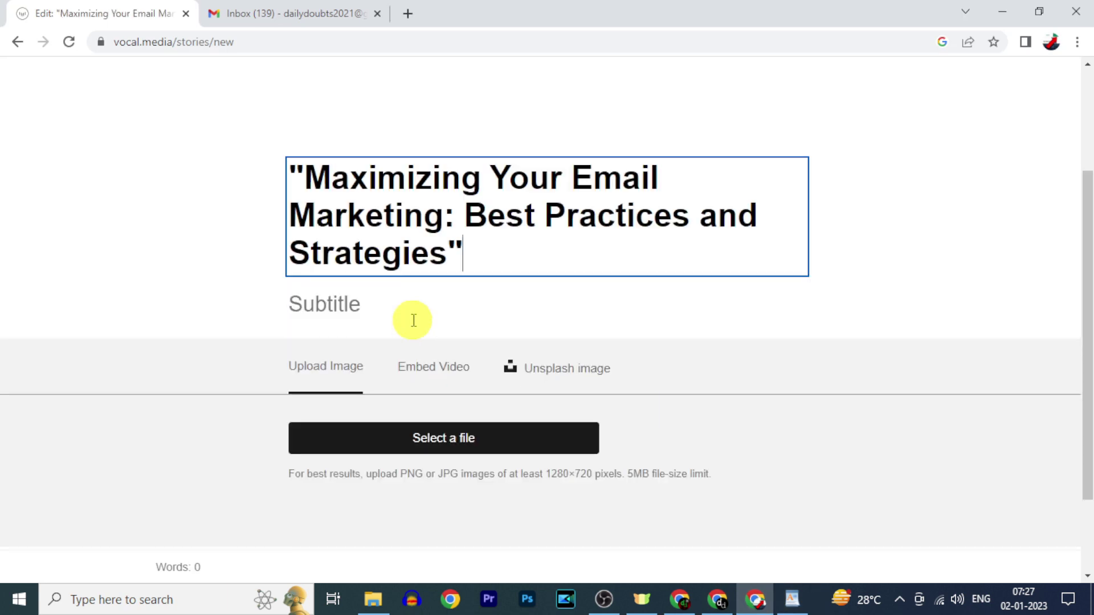
click(416, 316)
key(ctrl+v)
click(342, 488)
- Copy the full WordPad article into the story body and save the draft
click(791, 599)
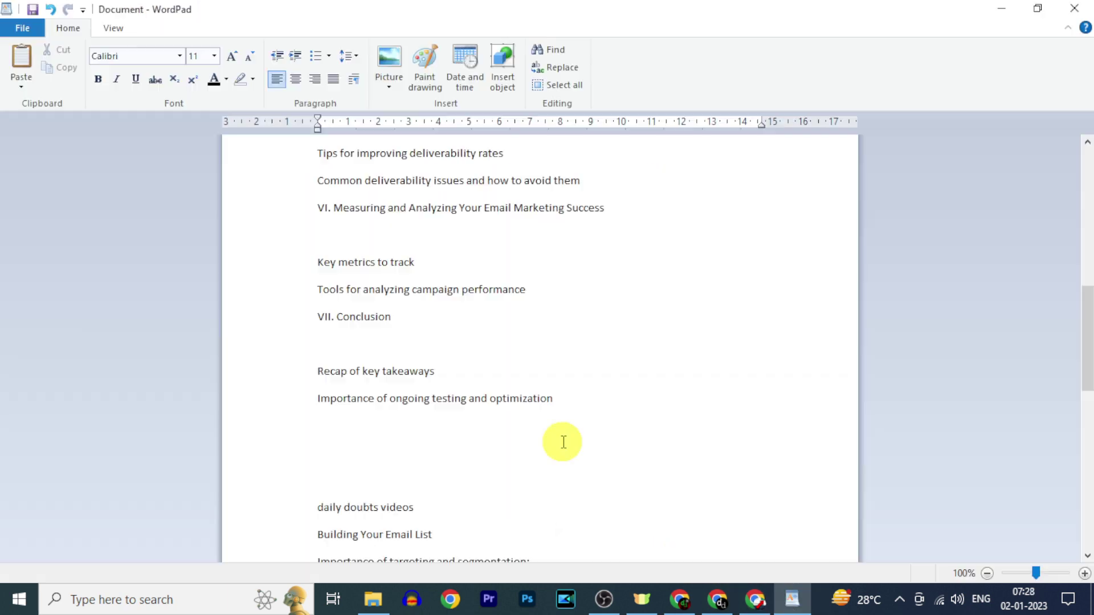
scroll(559, 442, down, 5)
key(ctrl+a)
key(ctrl+c)
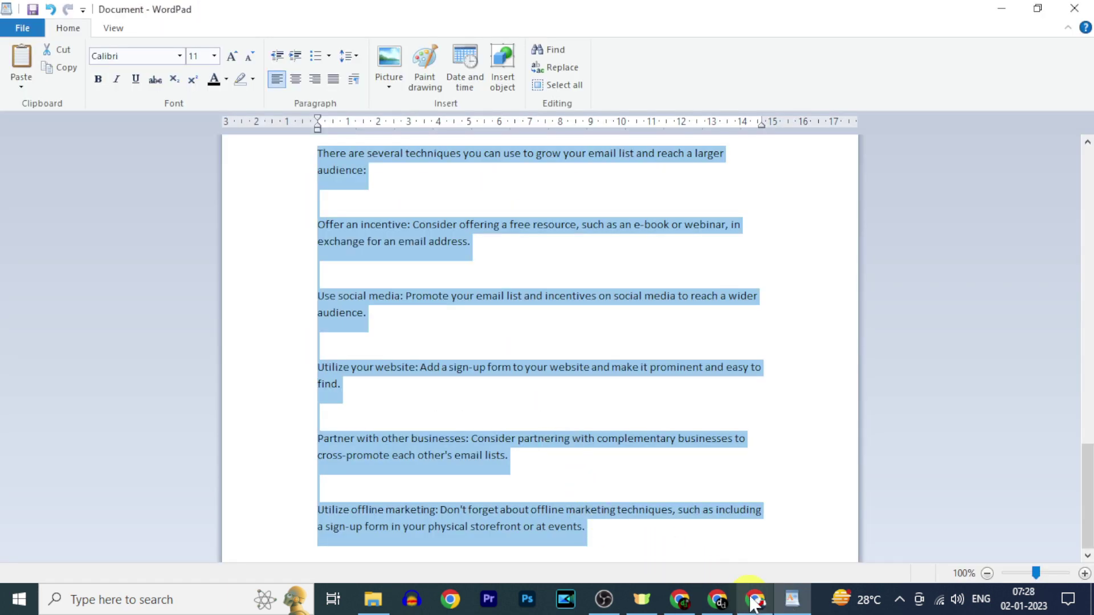
click(756, 599)
key(ctrl+v)
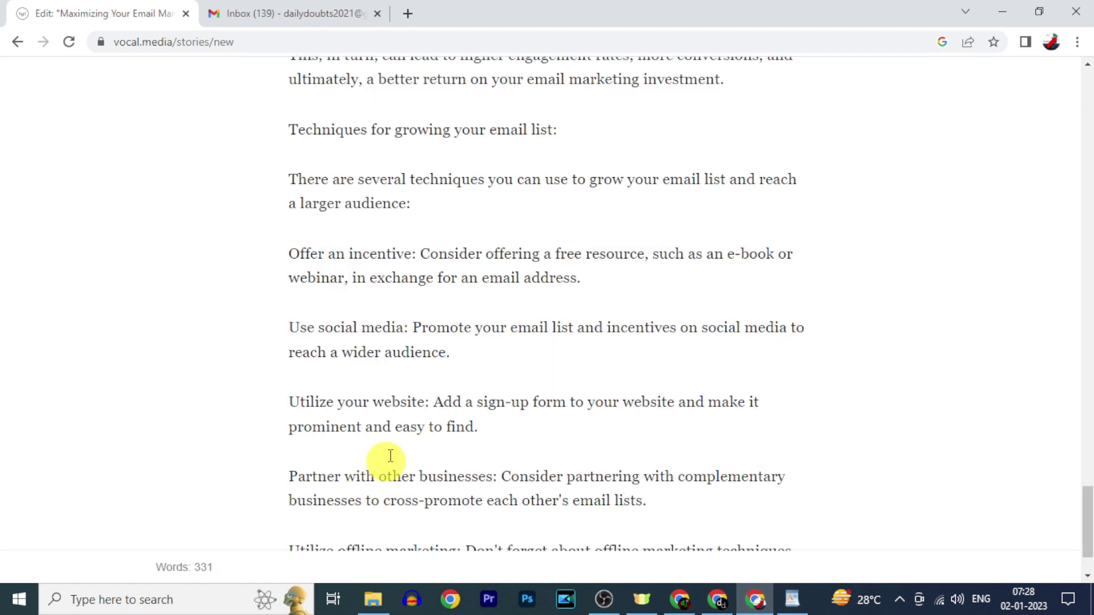
scroll(472, 315, up, 5)
scroll(472, 315, up, 10)
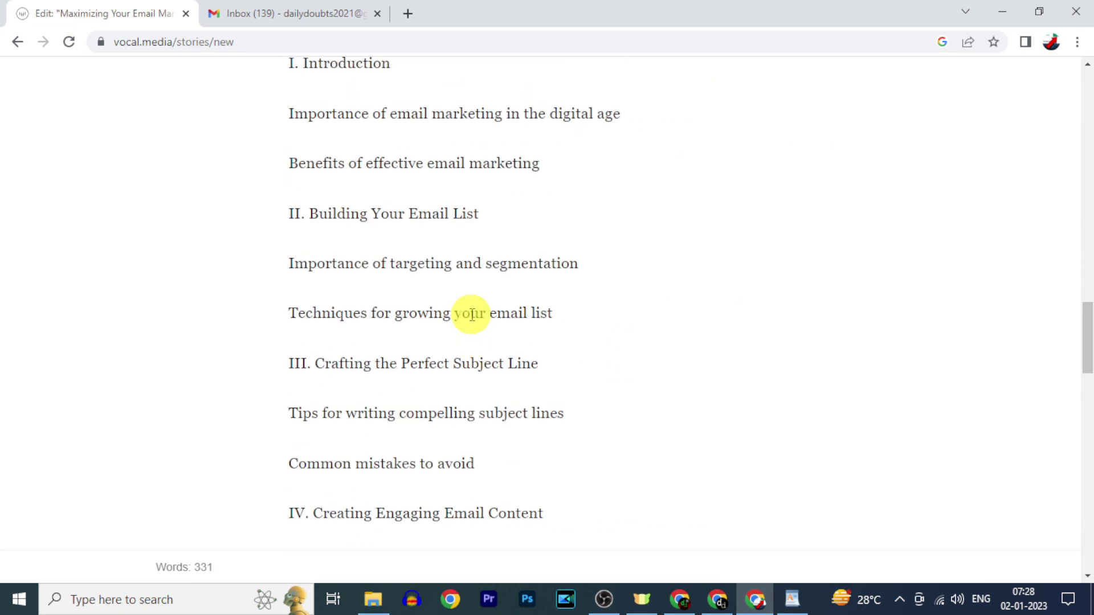
scroll(468, 313, up, 5)
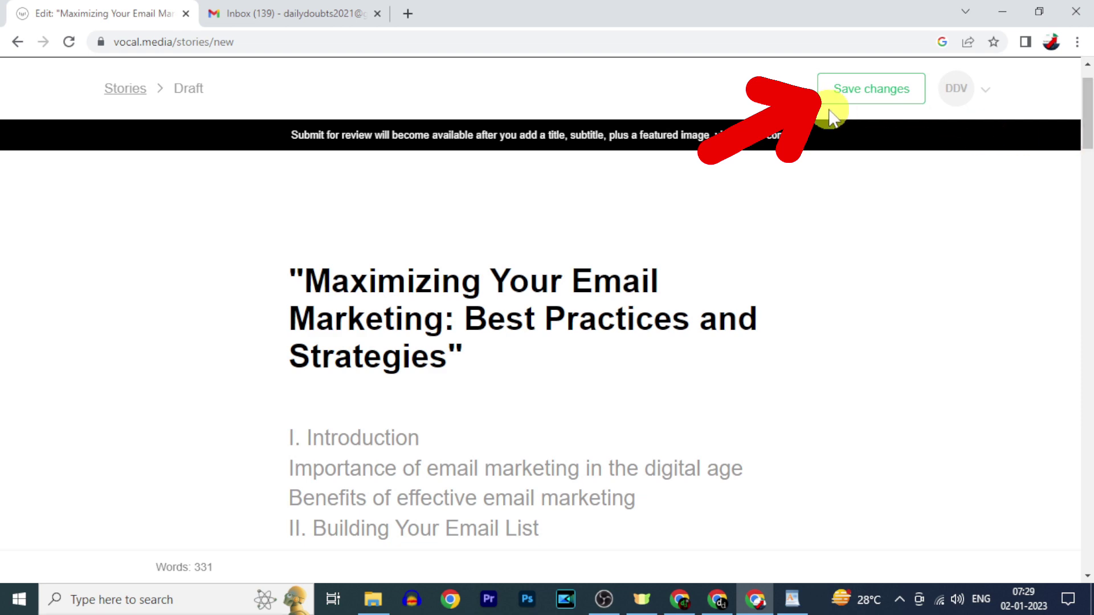
click(847, 96)
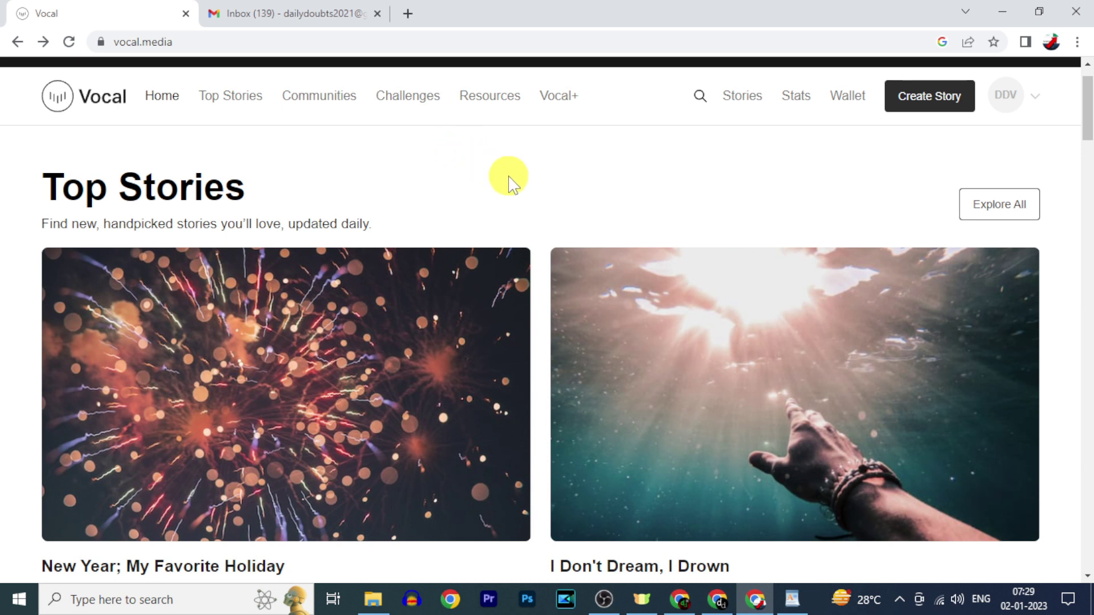
- Open Vocal's explore page using the magnifier icon in the site header
click(699, 97)
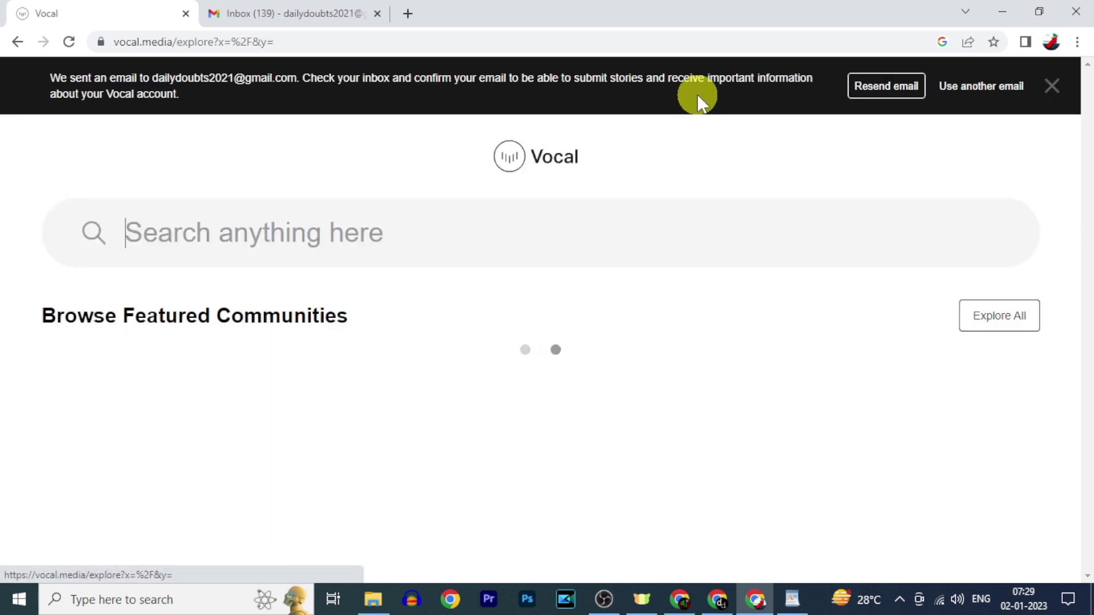